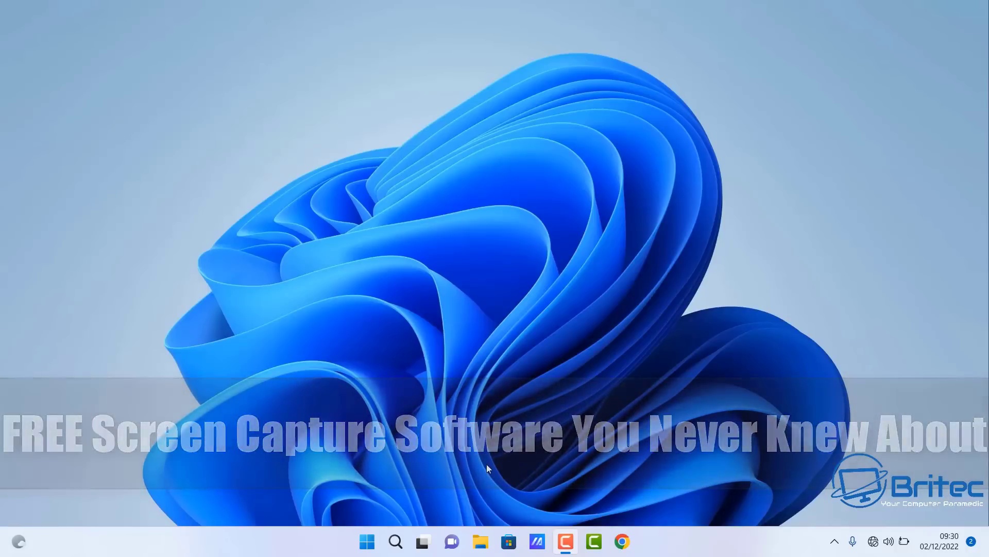
Open Settings' About page and check the specs: 12th Gen Intel Core i7-12700H, 16.0 GB RAM.
left_click(367, 541)
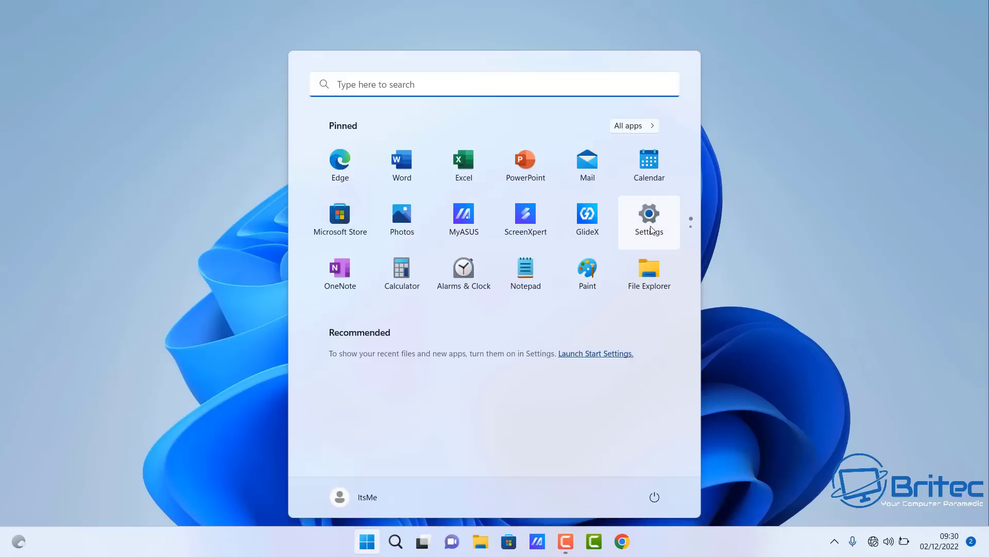
left_click(651, 229)
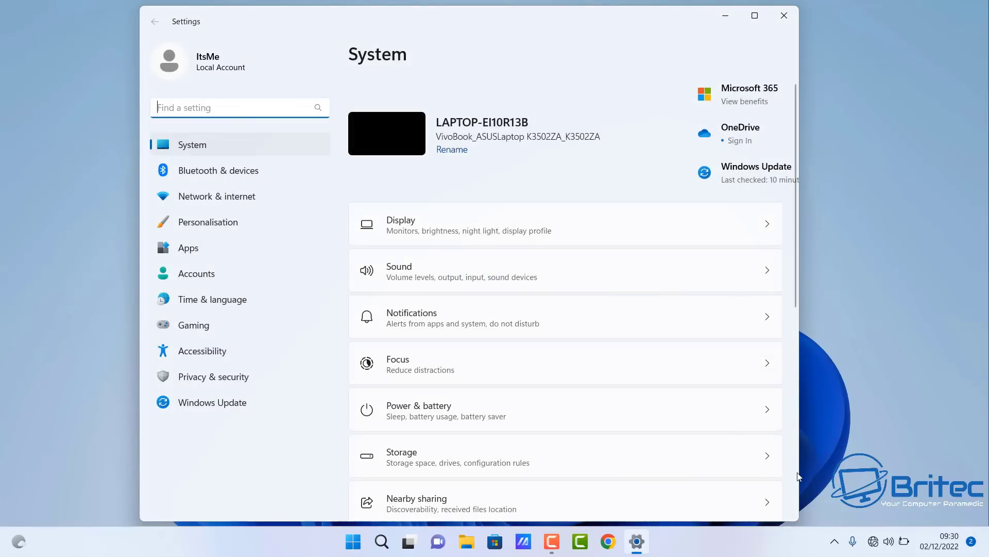
scroll(793, 479, "down", 5)
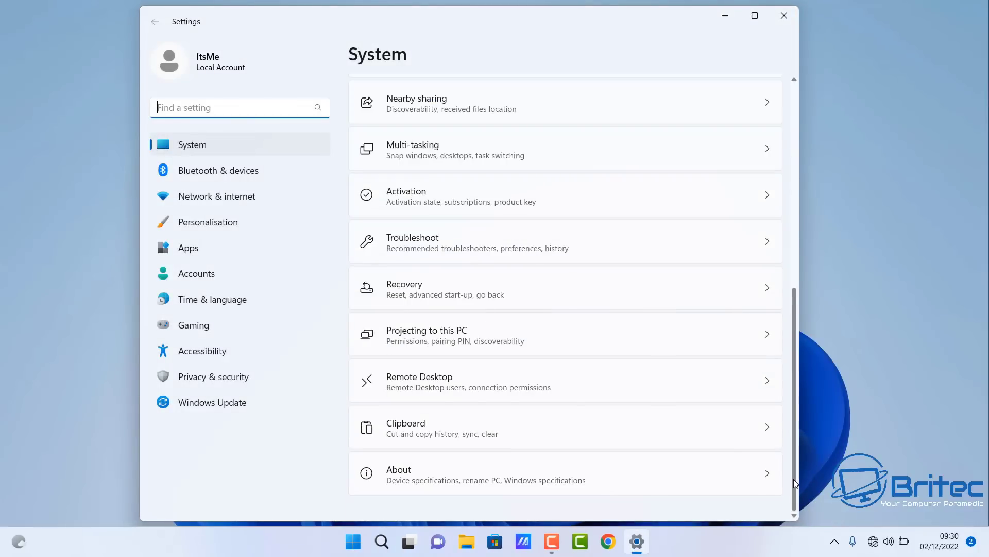
left_click(636, 490)
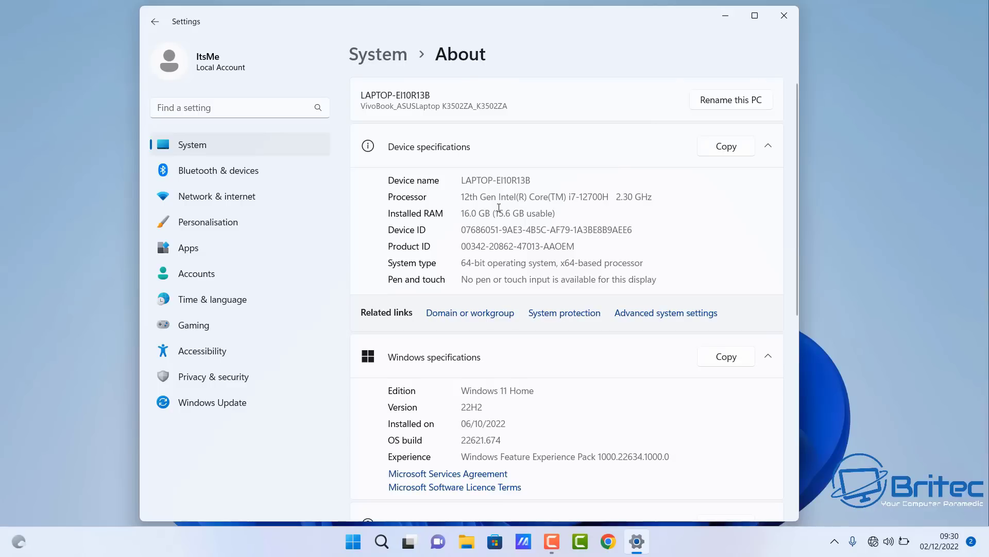
Close Settings and search CDKeySales for 'windows 10'.
left_click(783, 23)
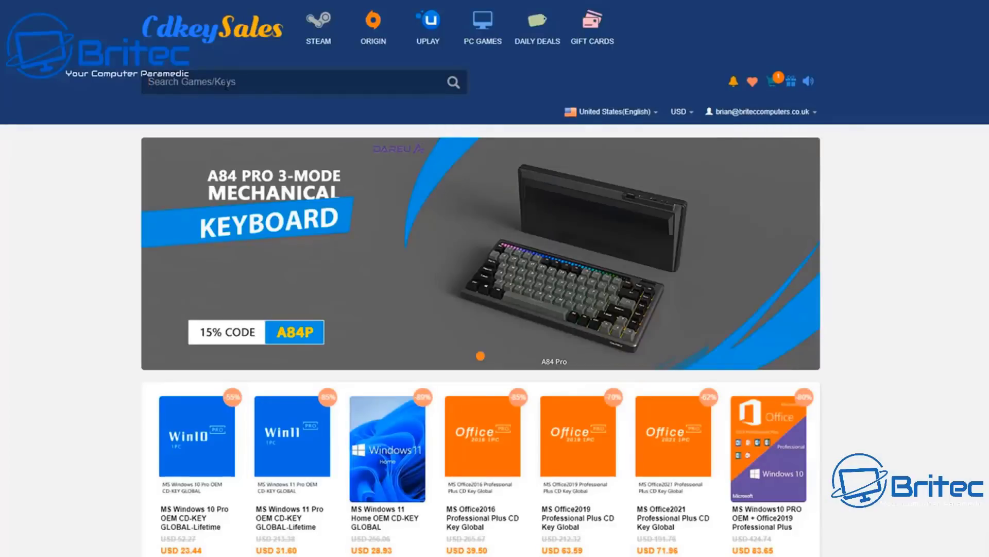
type("windows 10")
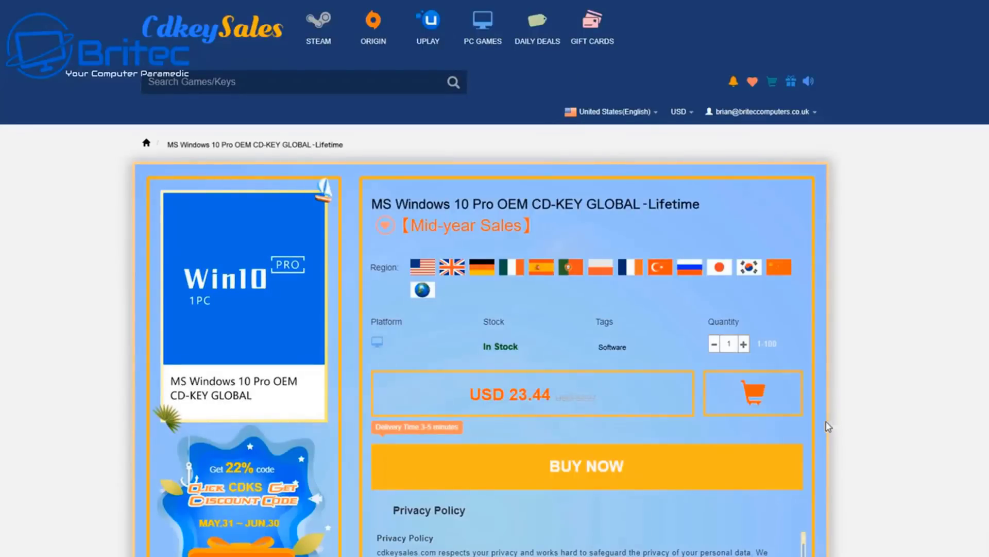
scroll(588, 407, "down", 1)
Buy the Windows 10 Pro OEM key and apply promotion code BR09.
left_click(590, 408)
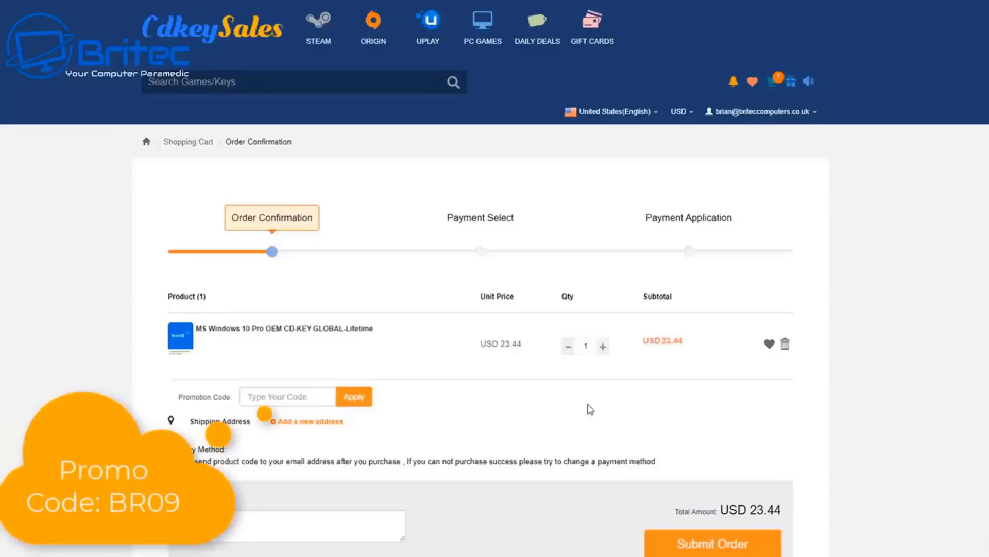
left_click(257, 397)
type("BR09")
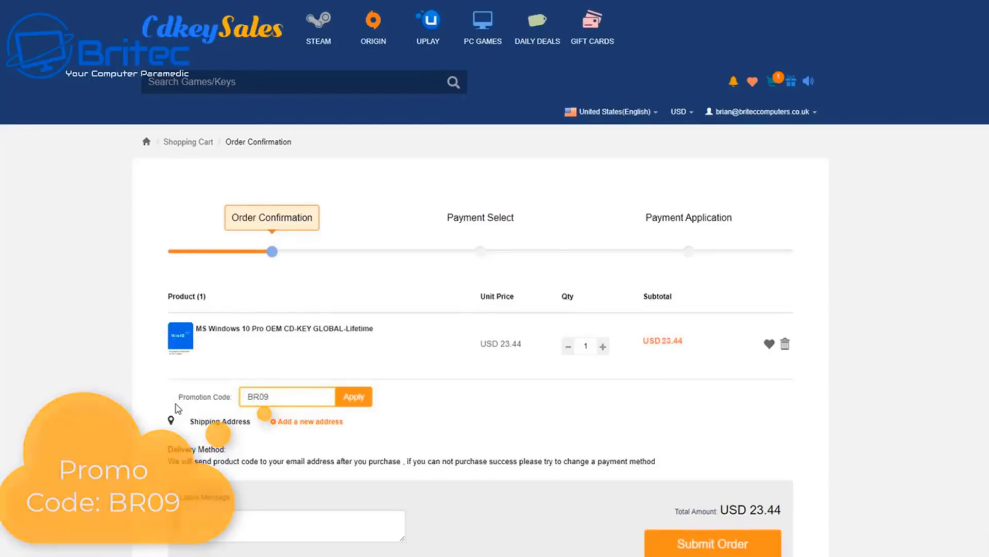
left_click(357, 400)
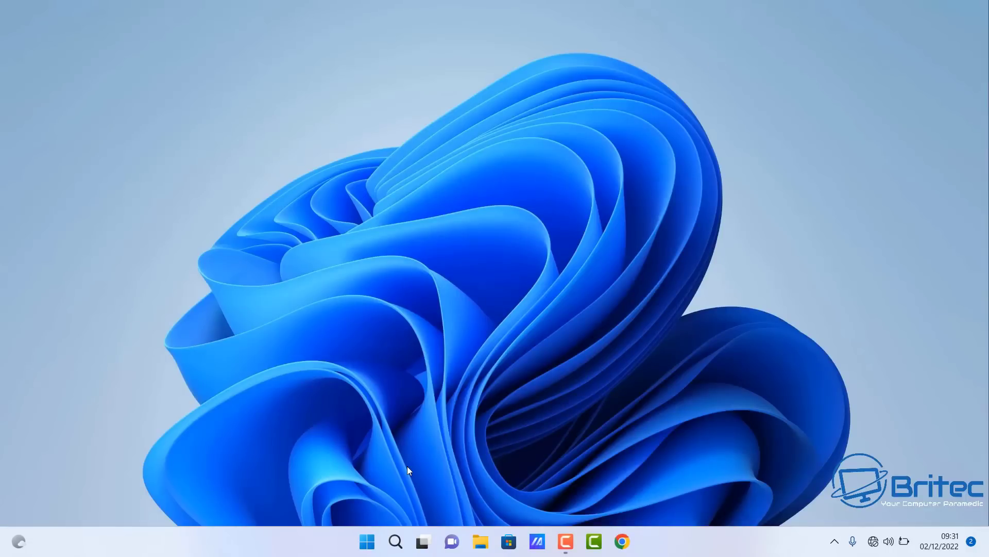
Search Start for 'intel' and launch Intel Graphics Command Center.
left_click(367, 539)
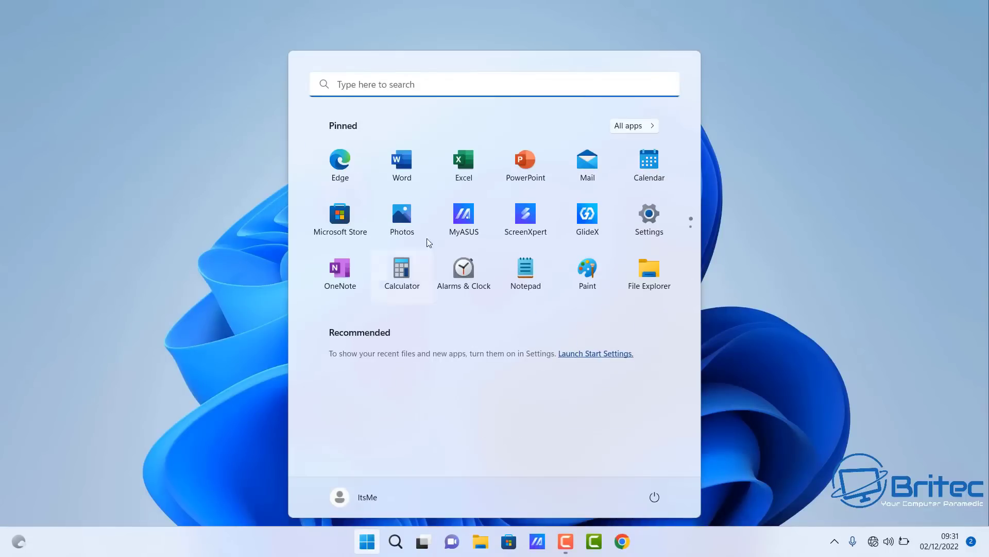
left_click(411, 85)
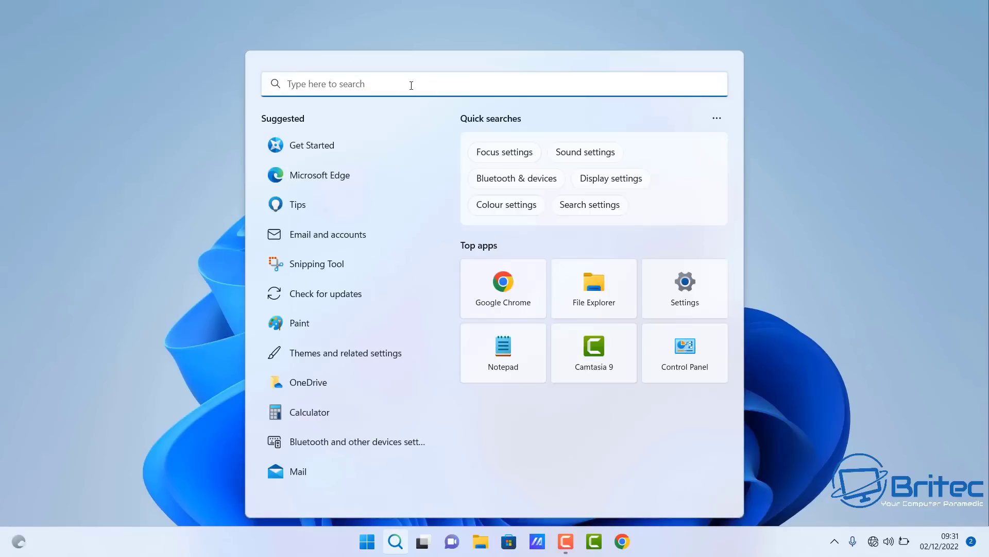
type("inte")
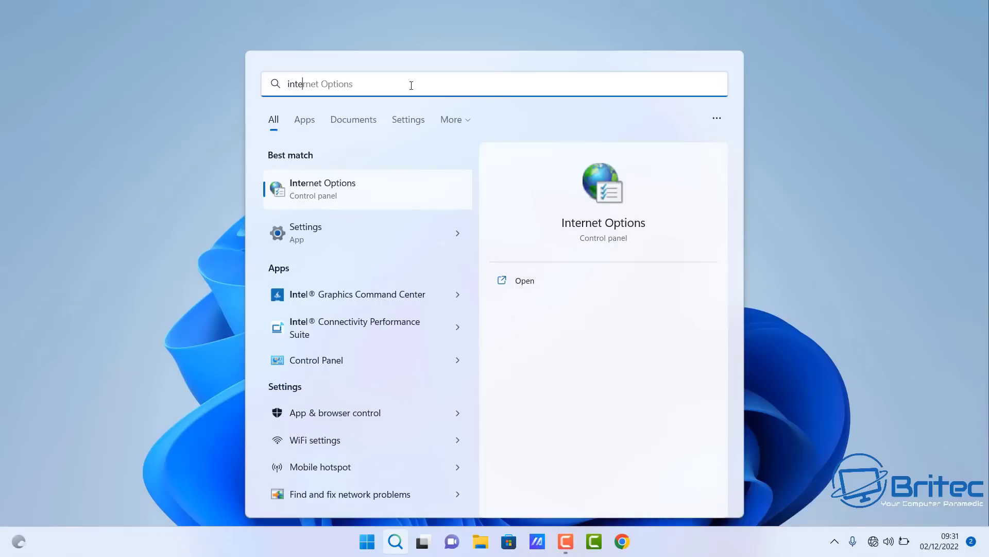
type("l")
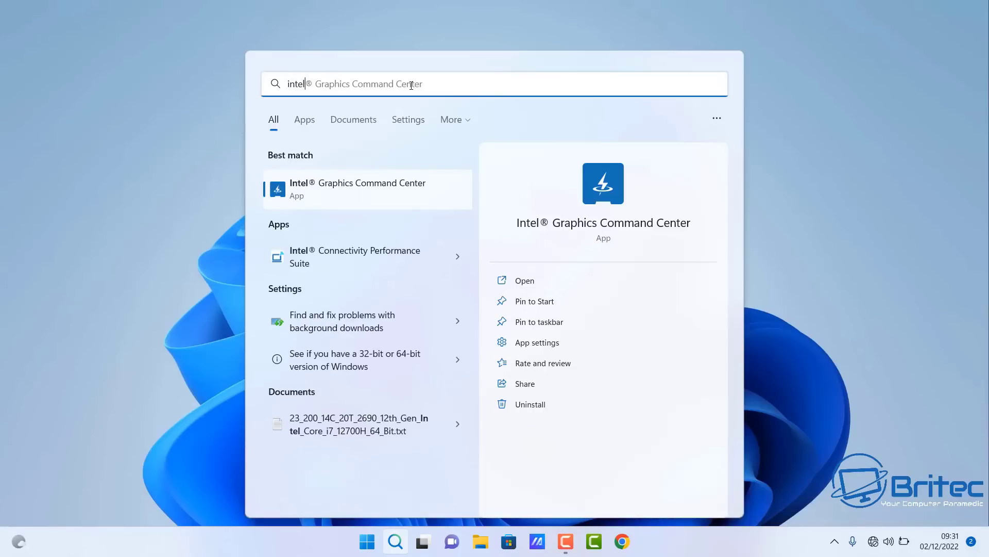
left_click(373, 197)
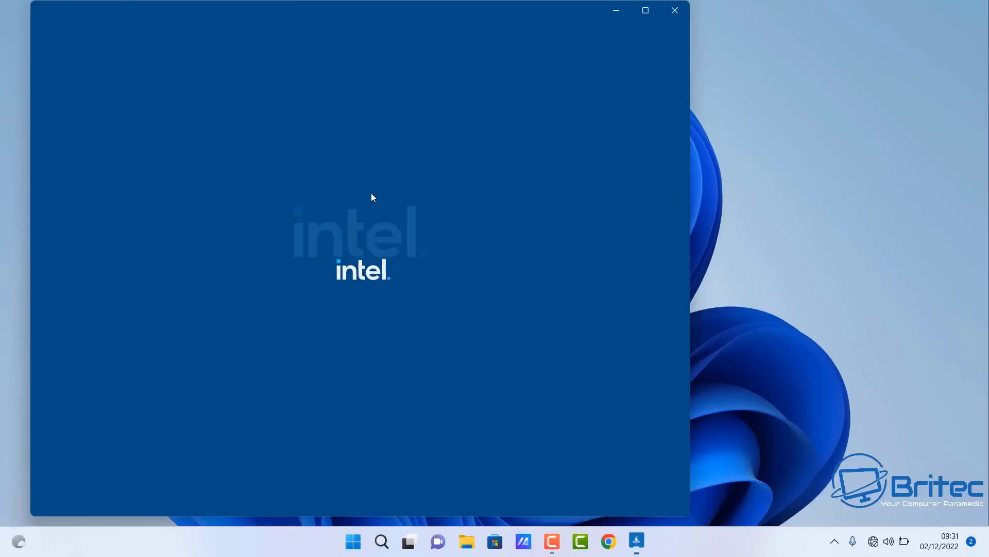
Maximize Intel Graphics Command Center and accept the licence agreement.
left_click(645, 11)
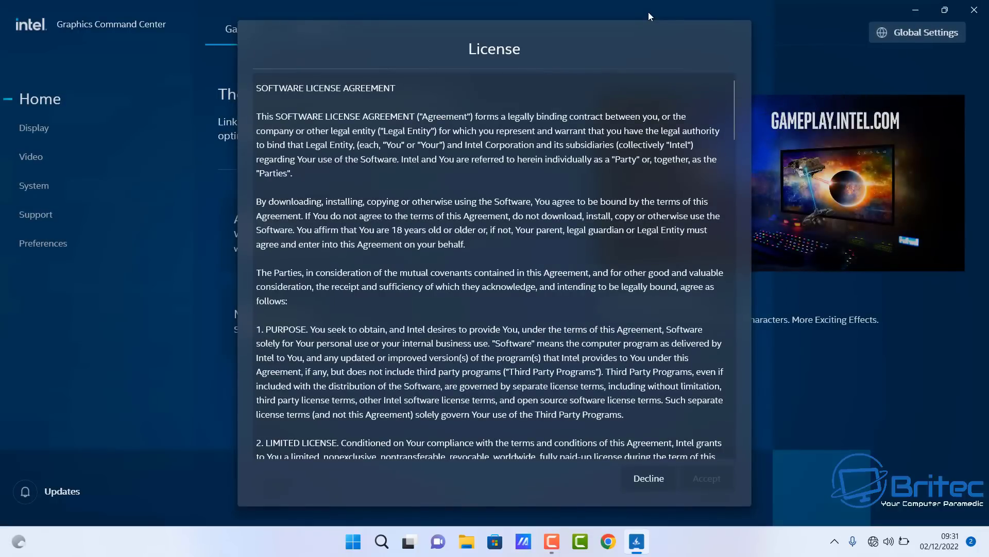
left_click(735, 221)
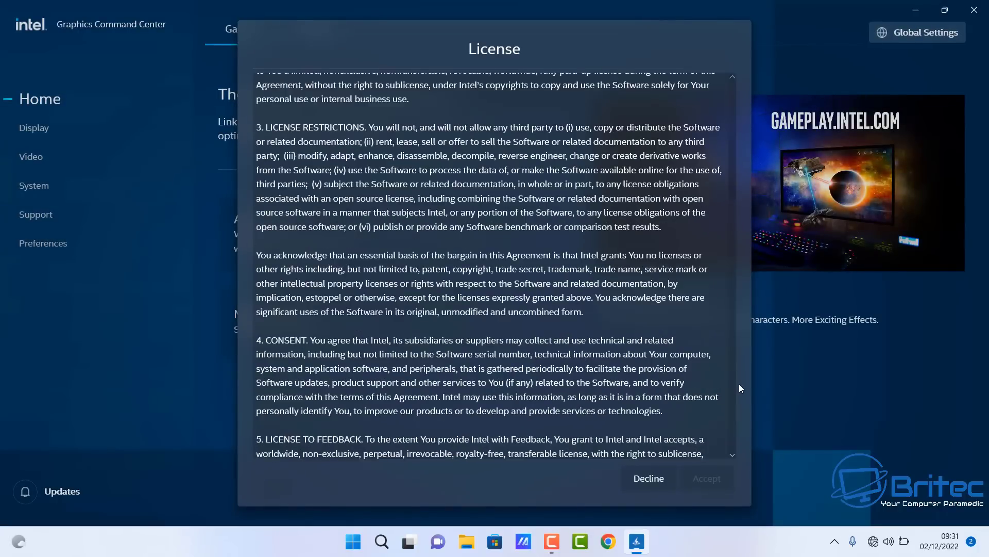
scroll(734, 389, "down", 15)
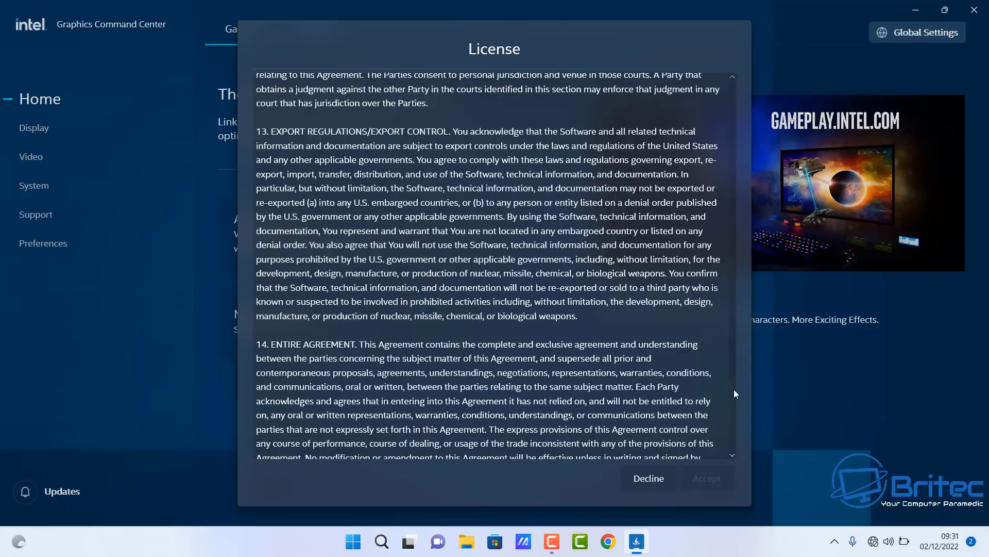
scroll(735, 412, "down", 5)
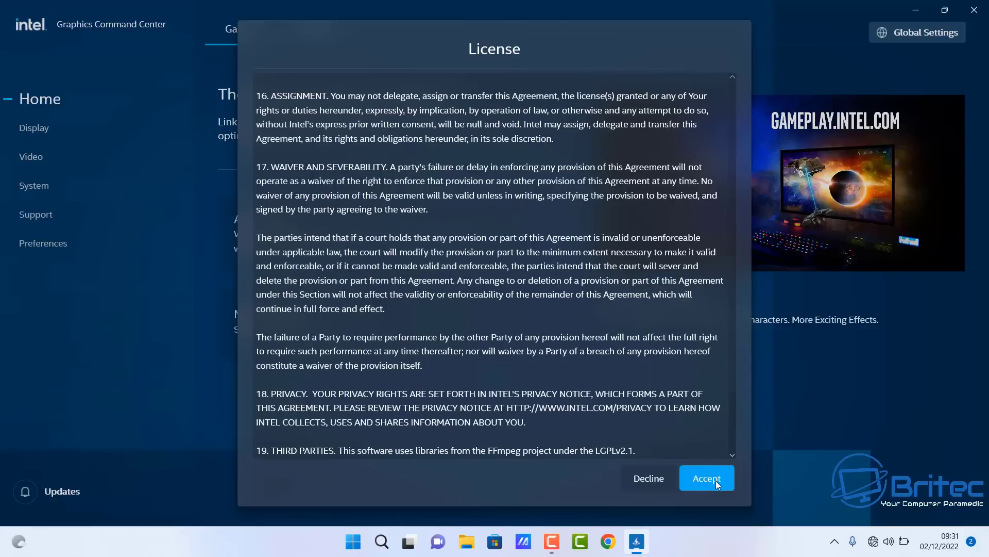
left_click(715, 480)
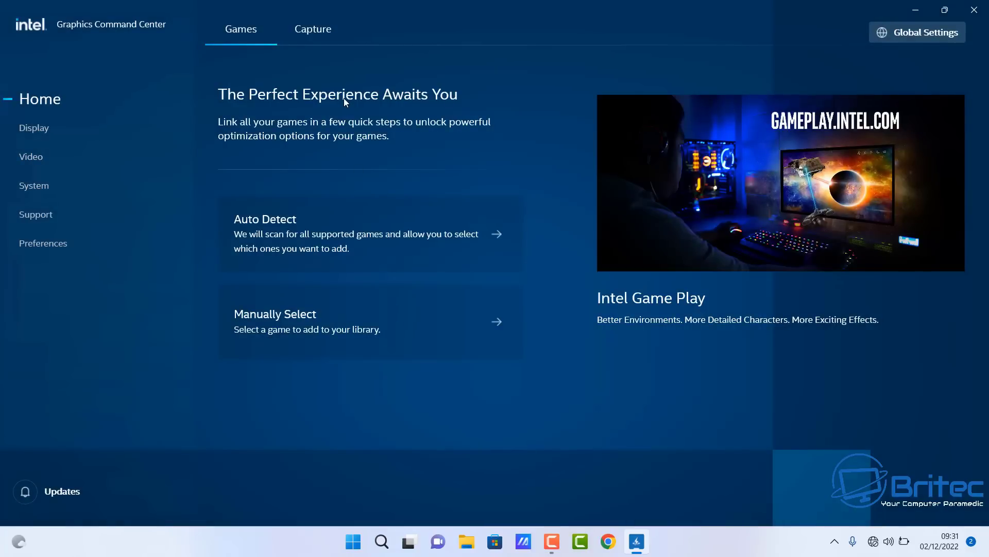
In the Capture settings, set resolution to 1080p and keep saving to local disk.
left_click(319, 33)
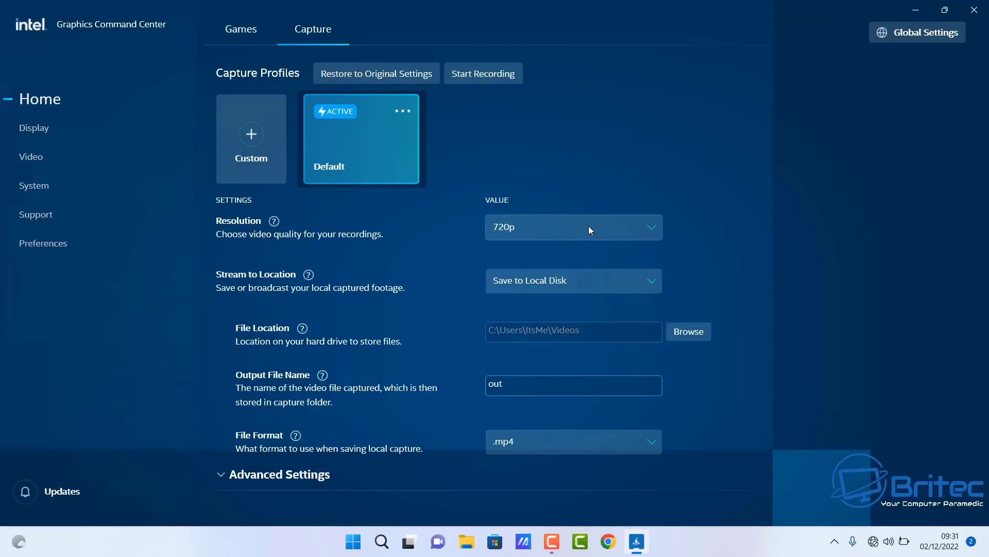
left_click(659, 233)
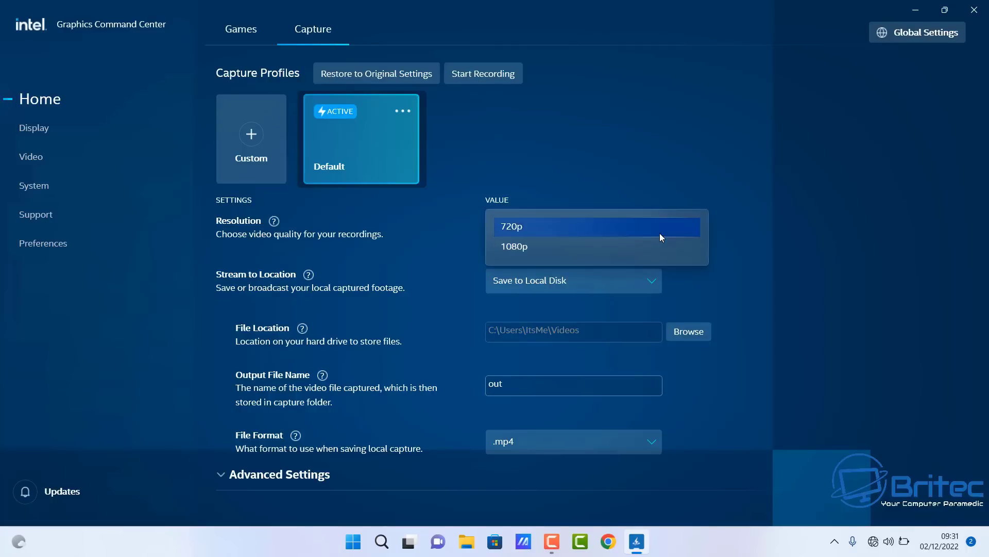
left_click(598, 252)
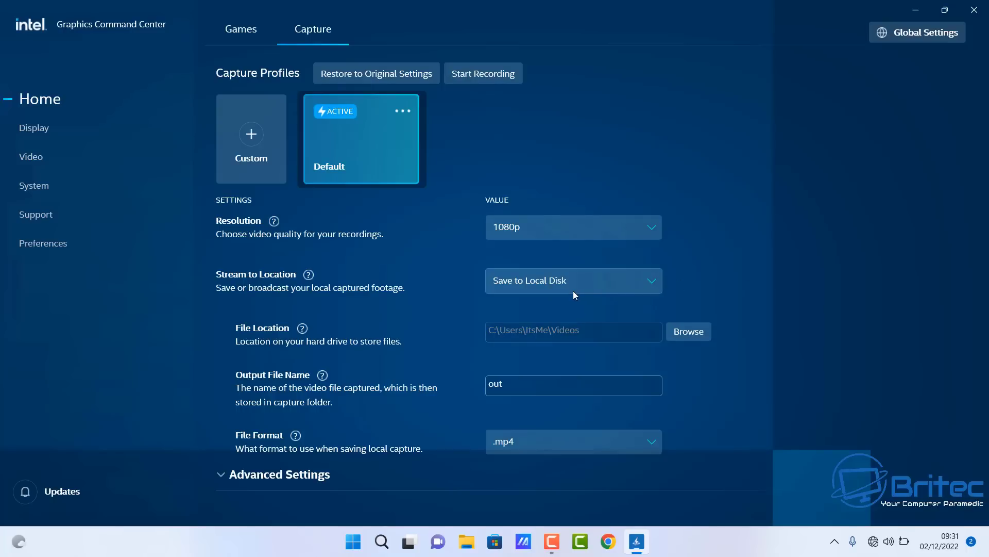
left_click(647, 291)
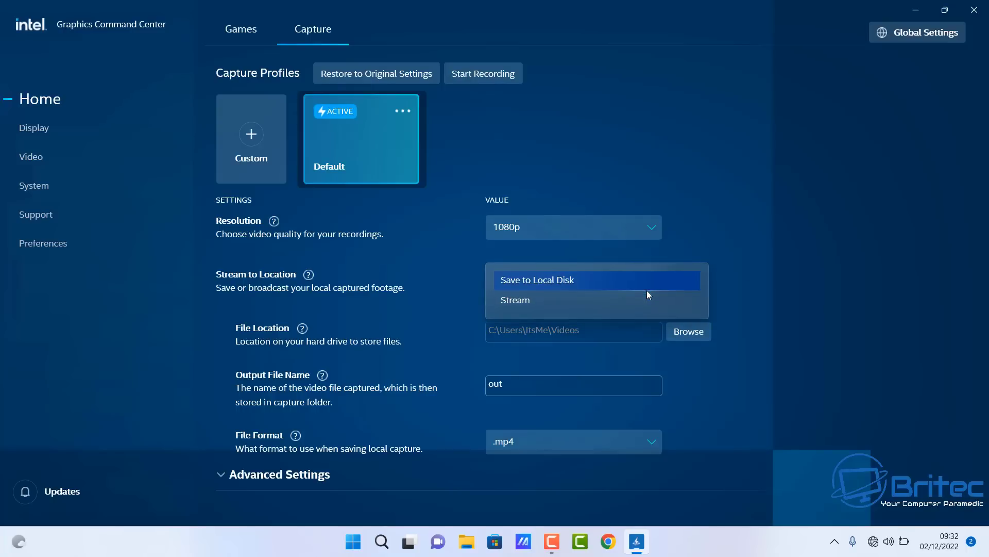
left_click(704, 245)
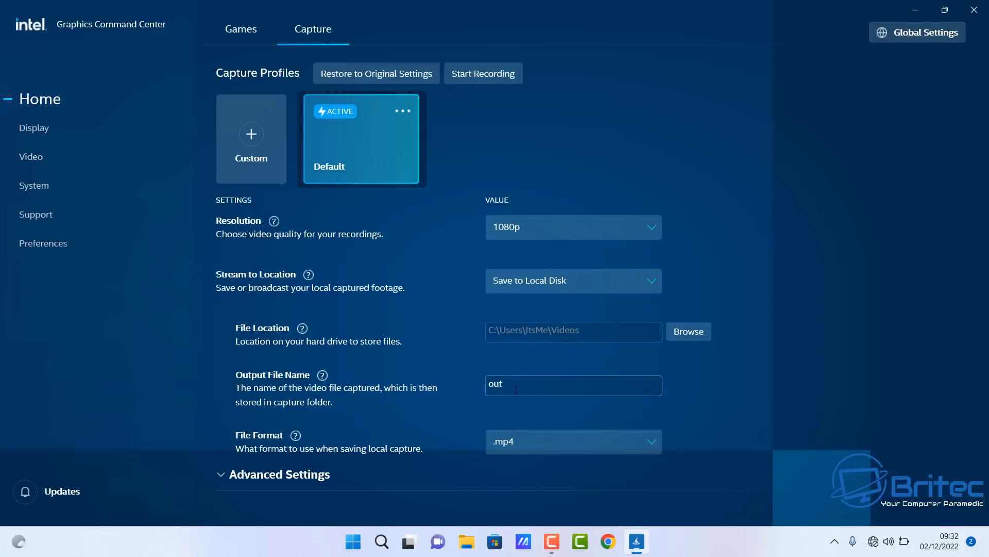
Rename the output file from 'out' to 'test' and keep the .mp4 format.
left_click(517, 389)
key("BackSpace")
key("BackSpace")
key("BackSpace")
type("test")
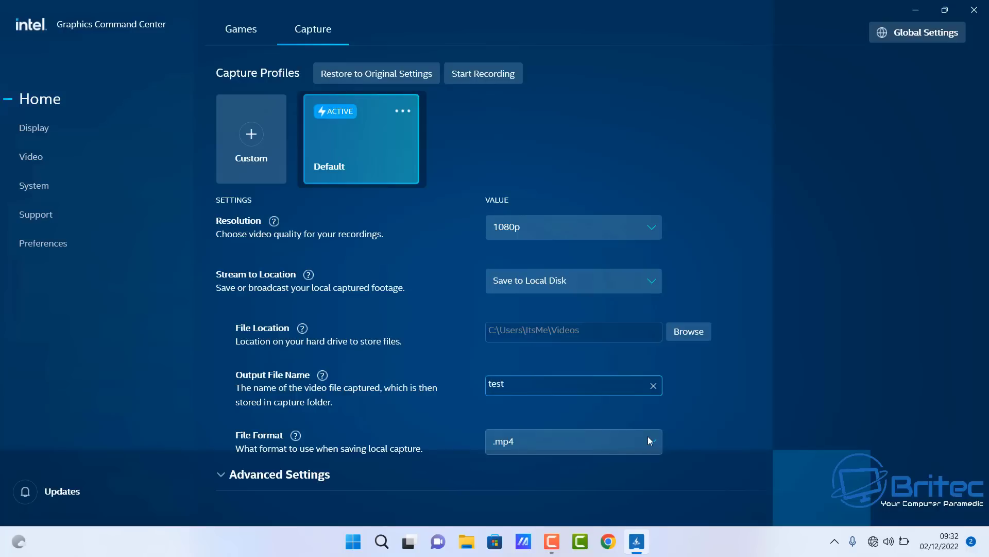
left_click(642, 438)
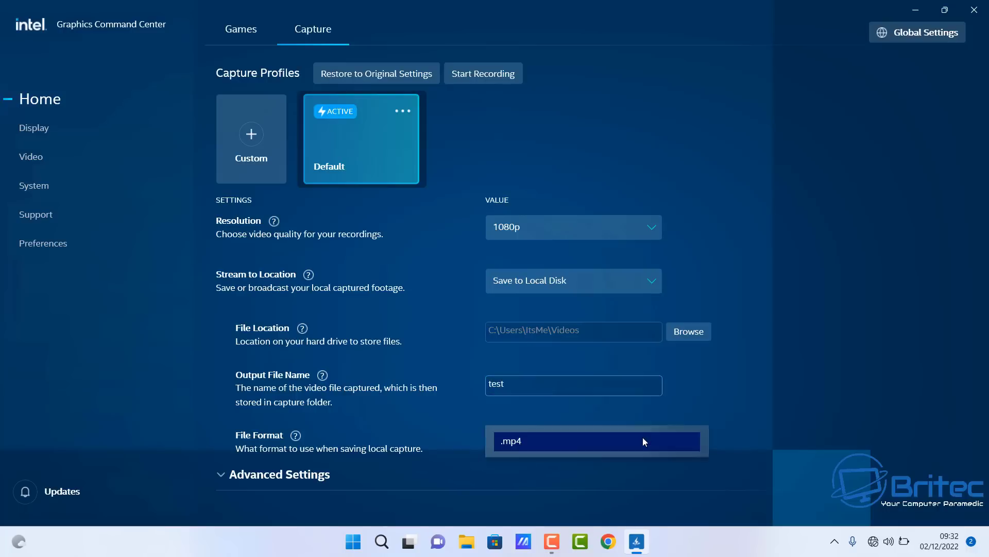
left_click(725, 412)
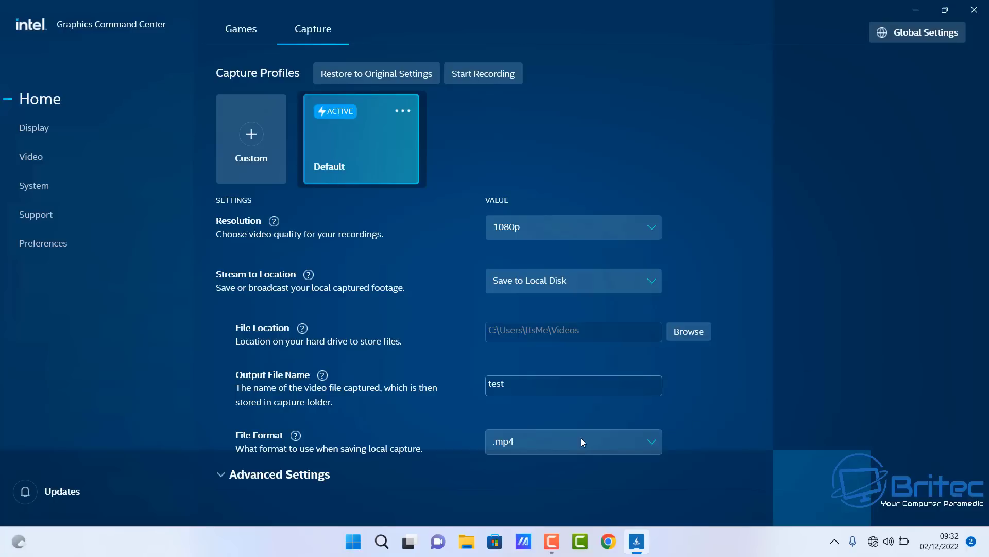
Expand Advanced Settings, keep the frame rate at 30 fps, and leave audio capture off.
left_click(234, 475)
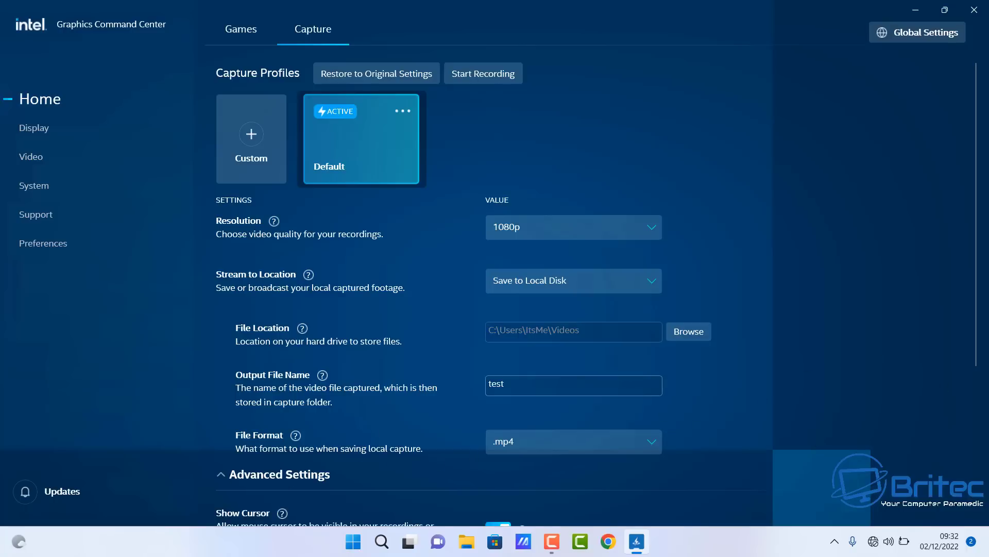
scroll(978, 420, "down", 5)
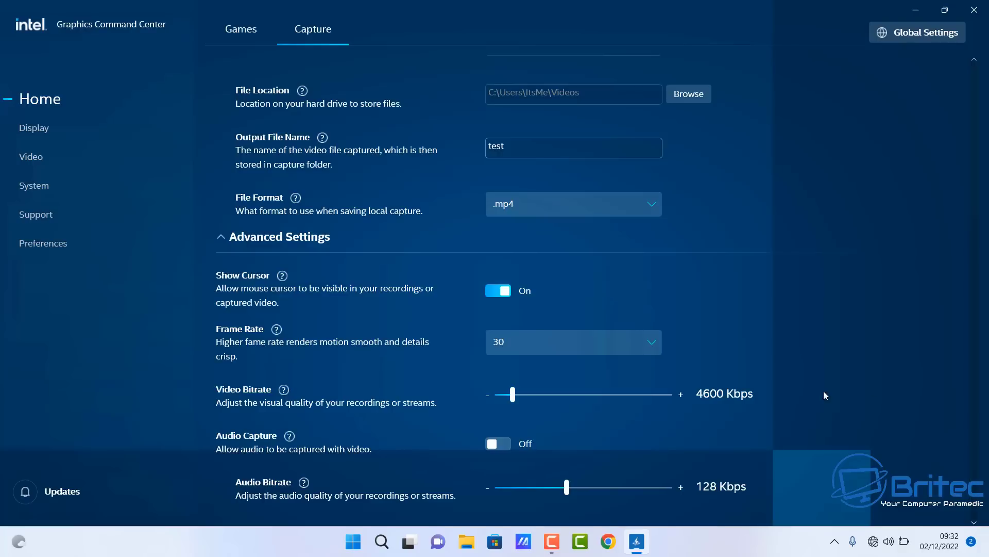
left_click(648, 344)
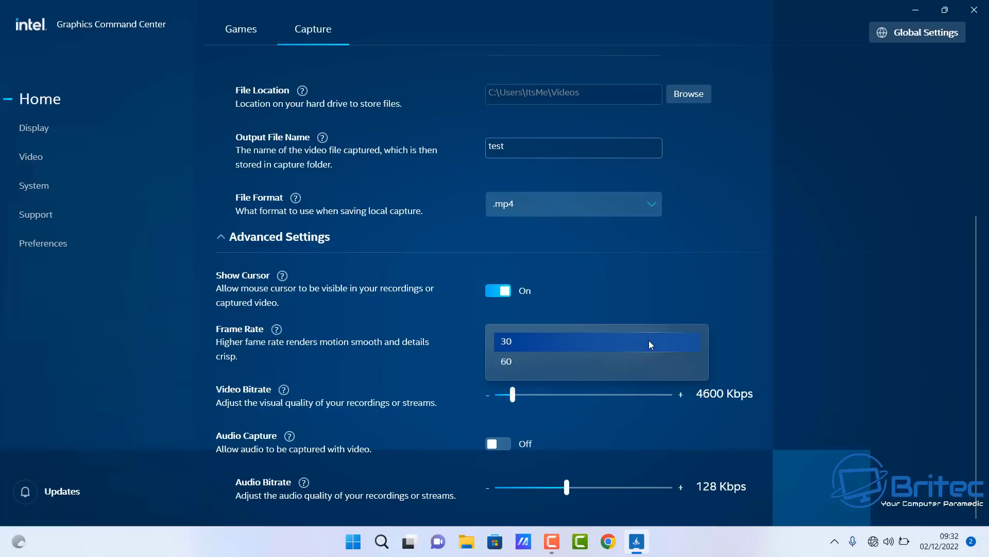
left_click(811, 327)
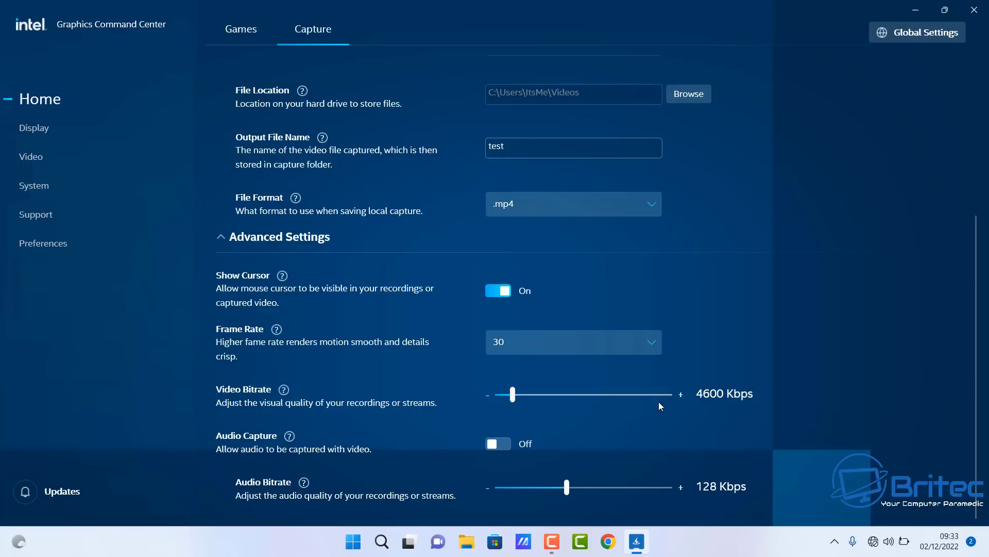
left_click(504, 449)
left_click(504, 449)
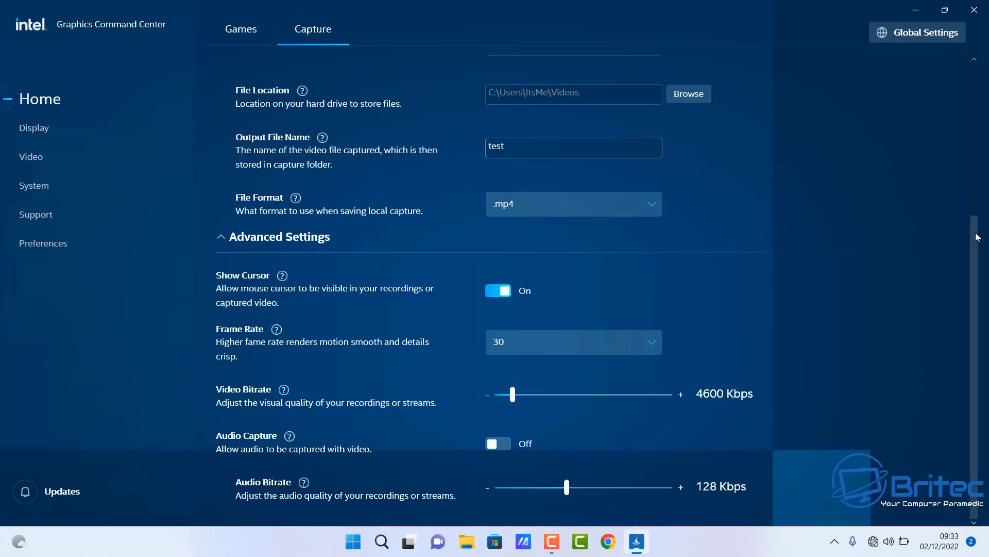
Start the screen recording and minimize the command center window.
left_click_drag(976, 238, 970, 81)
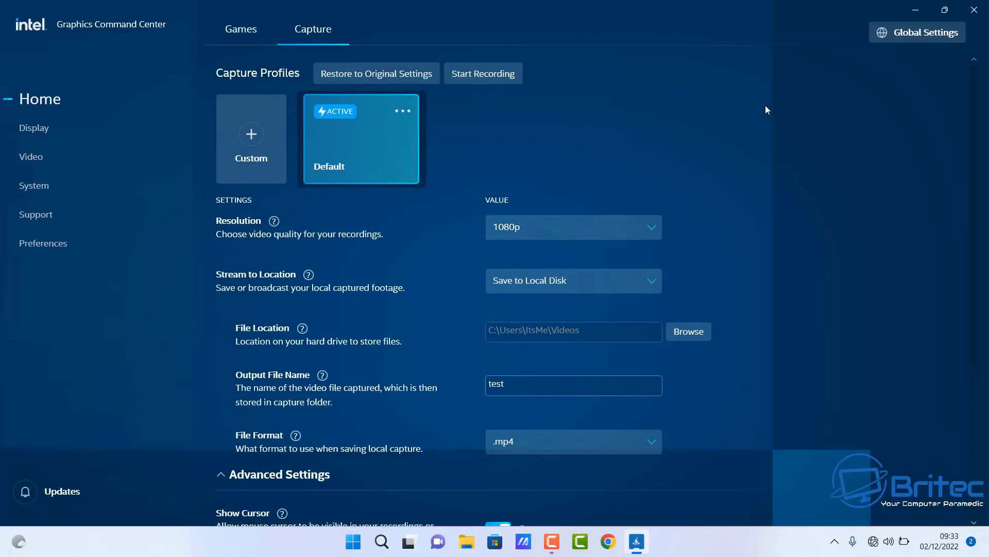
left_click(500, 78)
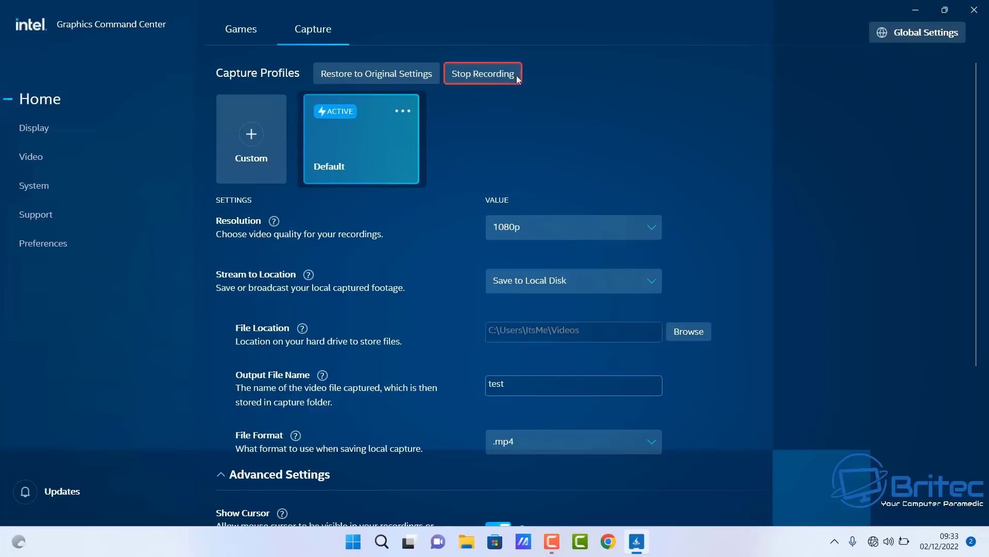
left_click(920, 12)
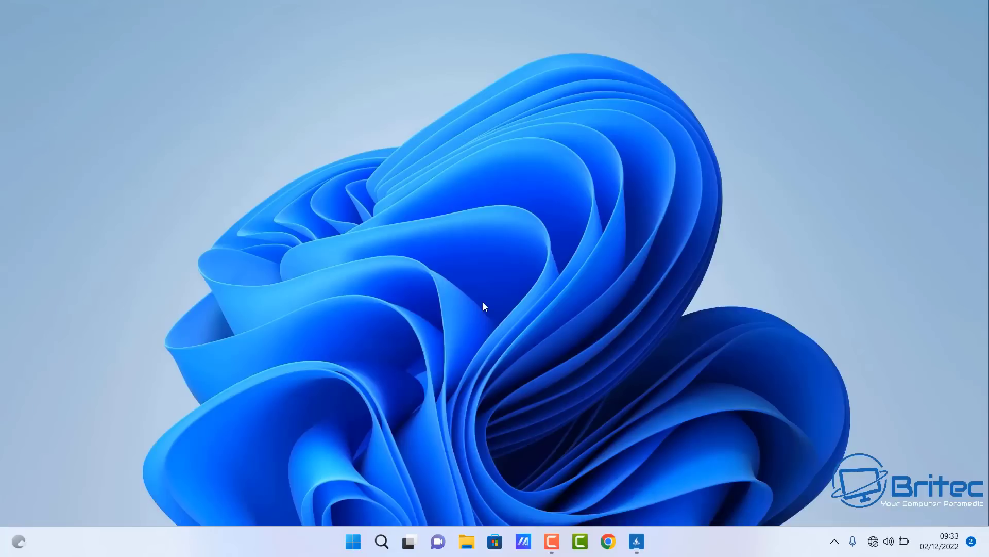
left_click(354, 542)
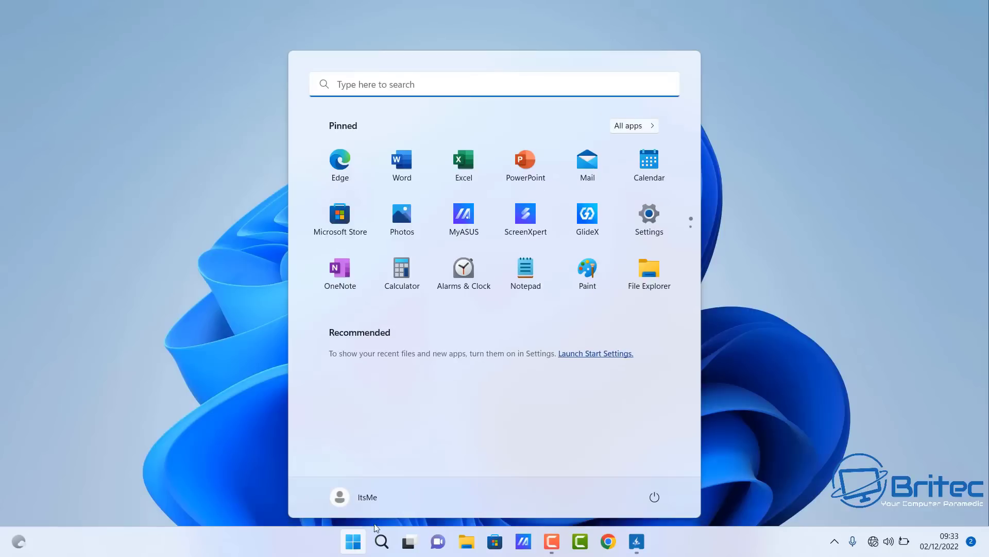
left_click(652, 225)
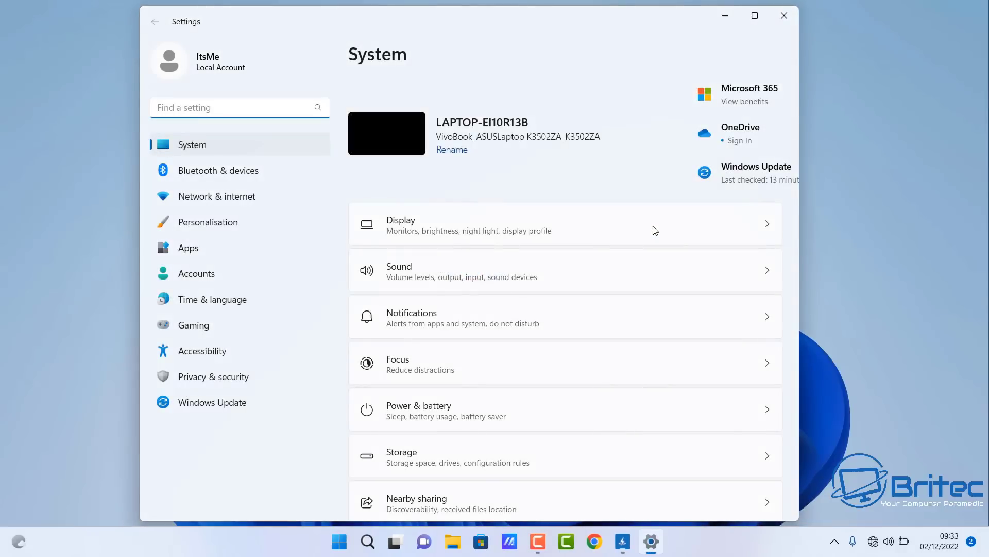
left_click(242, 224)
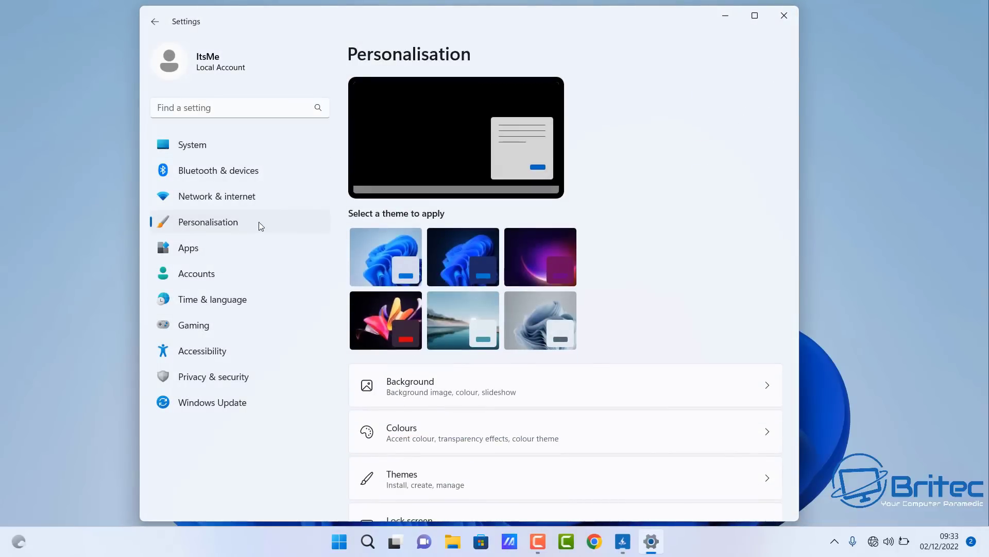
left_click(441, 426)
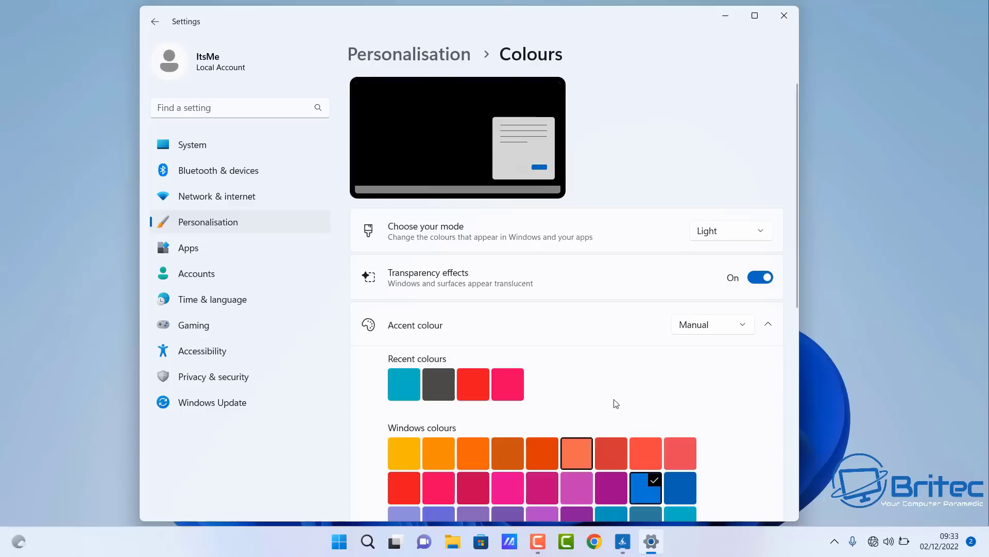
left_click(784, 16)
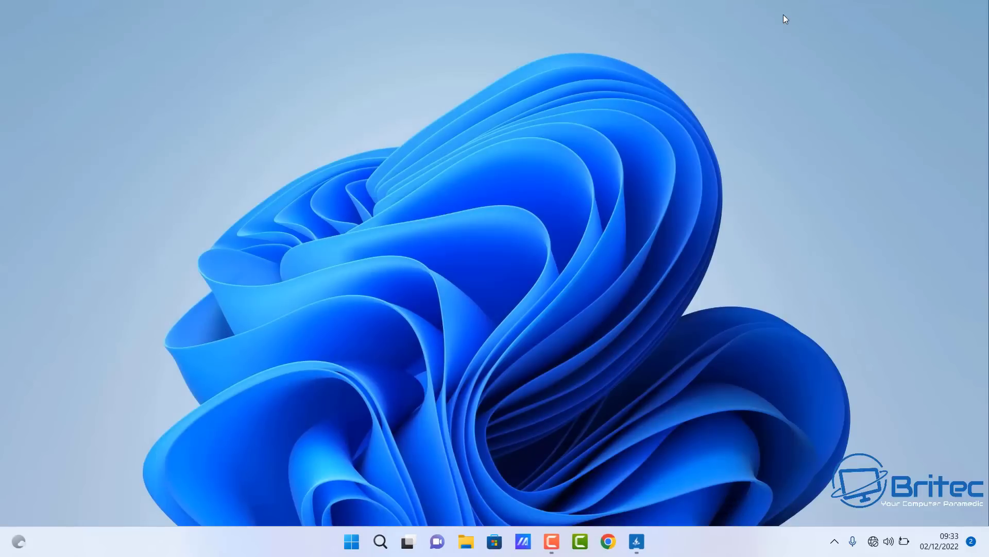
Restore the command center, stop and save the recording, then minimize it again.
left_click(637, 541)
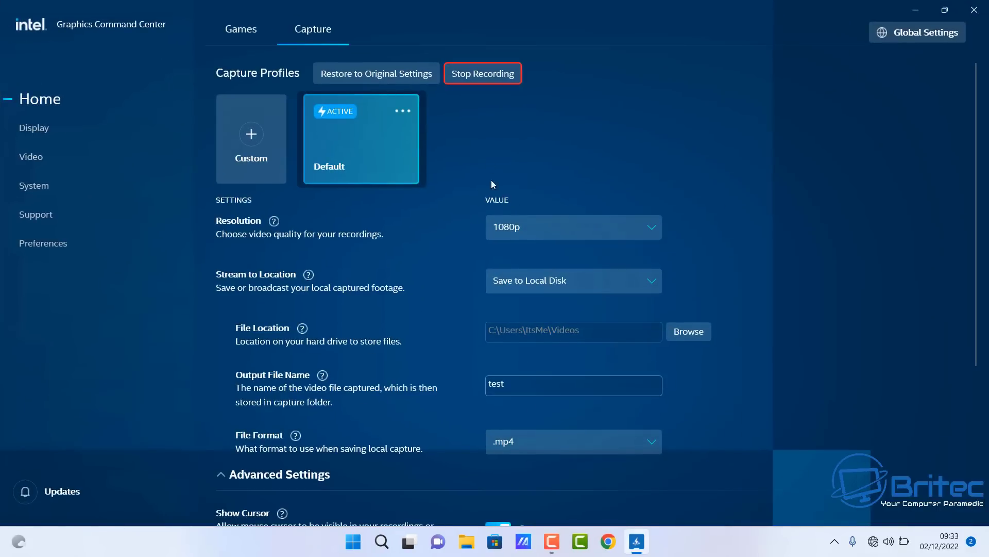
left_click(480, 74)
left_click(912, 8)
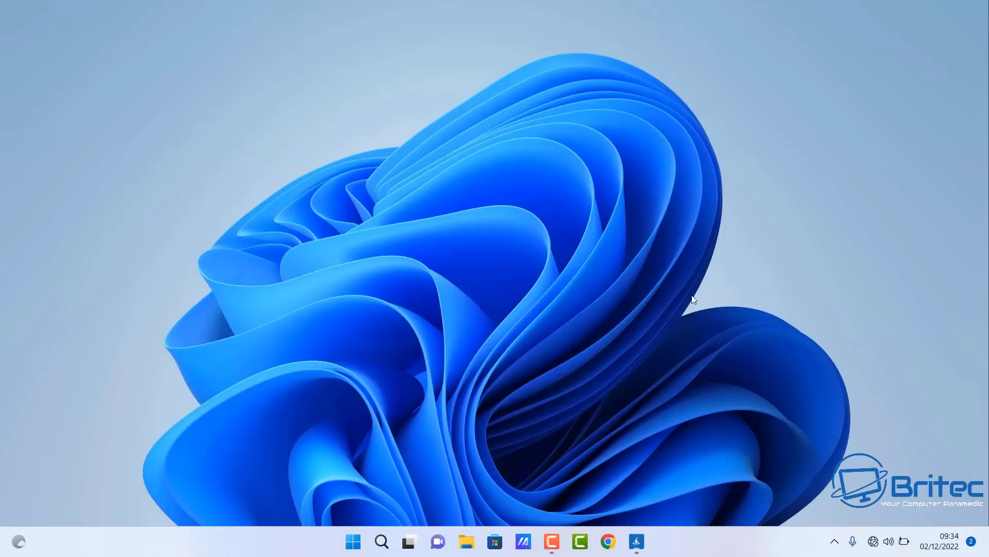
In File Explorer, go to the Videos folder and open test.mp4.
left_click(466, 541)
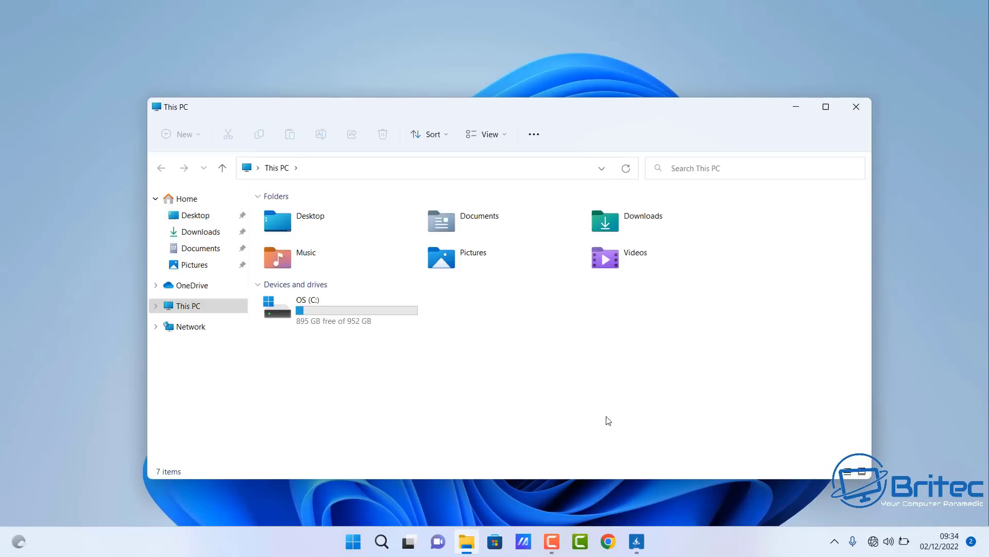
left_click(637, 276)
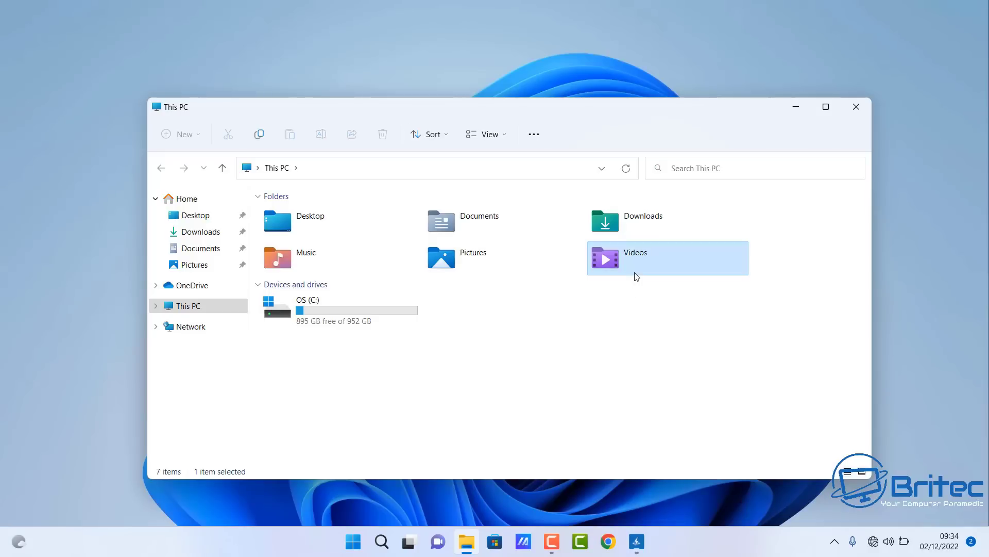
double_click(637, 277)
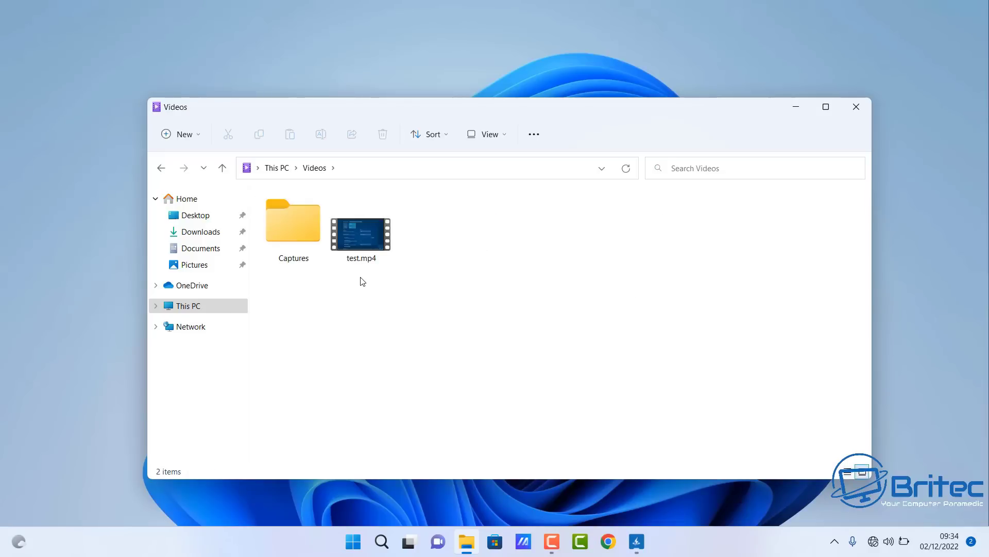
double_click(359, 238)
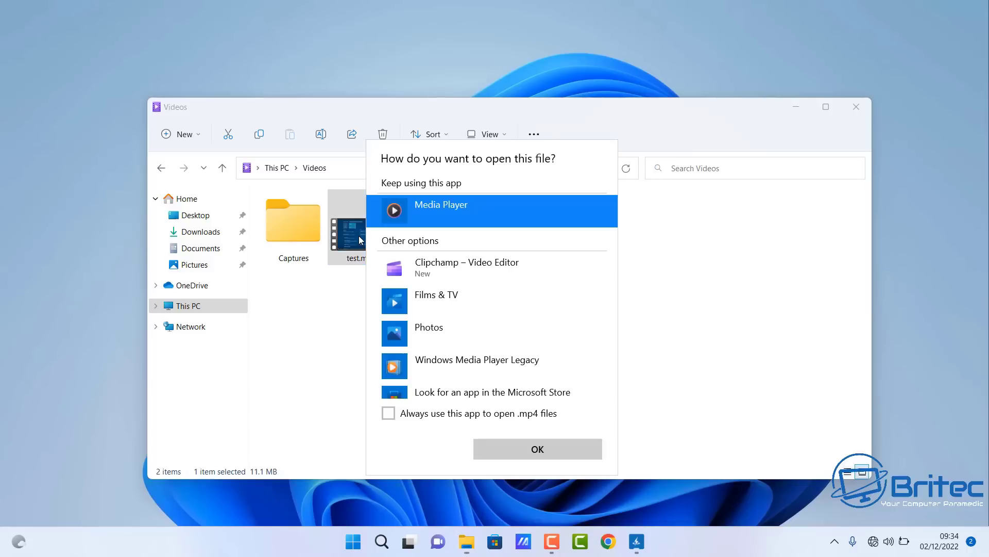
Play test.mp4 in Media Player maximized, then close the player.
left_click(528, 452)
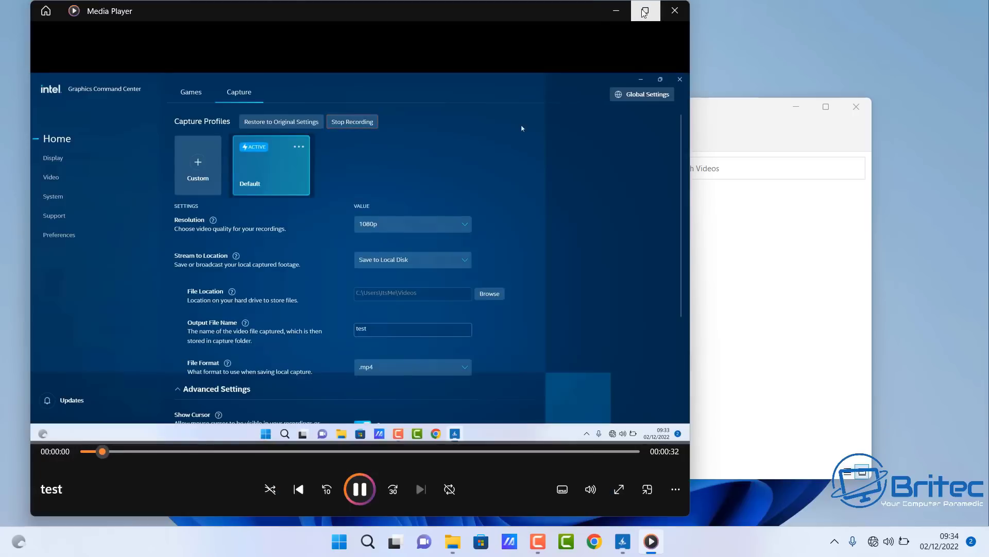
left_click(644, 10)
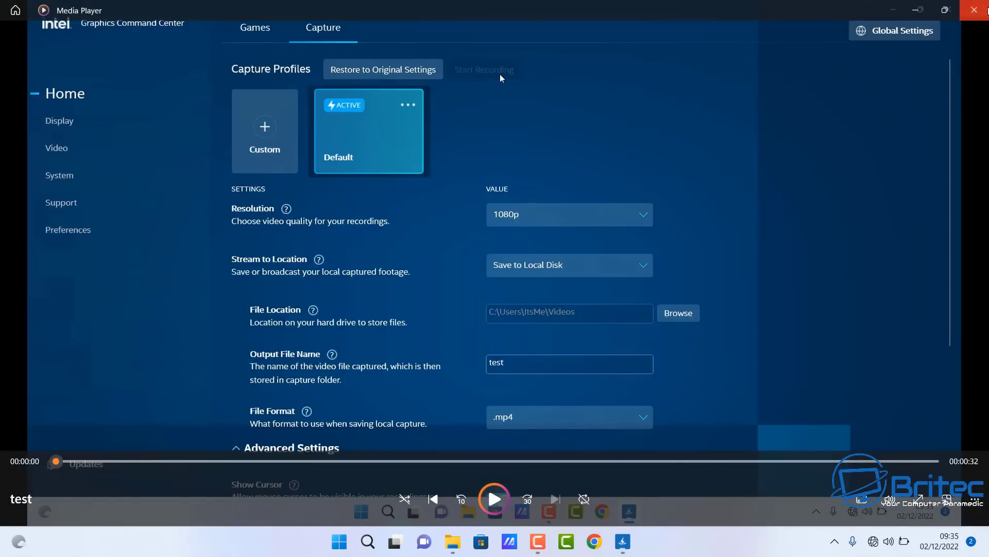
left_click(987, 11)
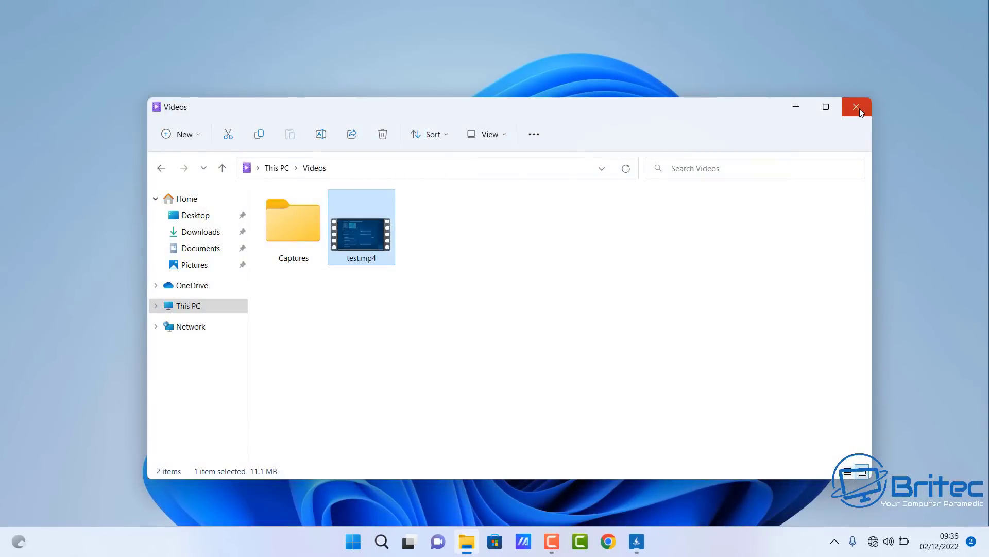
Close the File Explorer Videos window to return to the empty desktop.
left_click(860, 109)
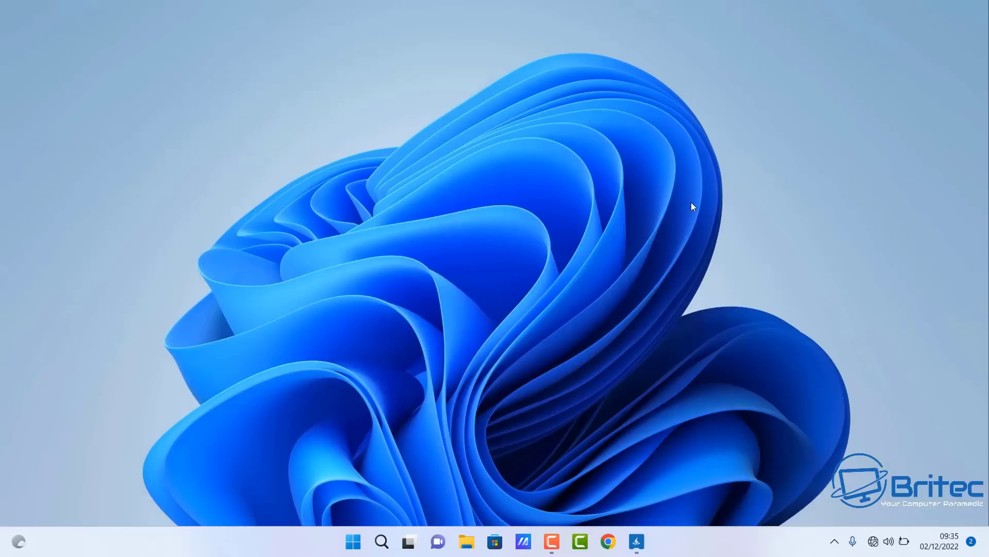